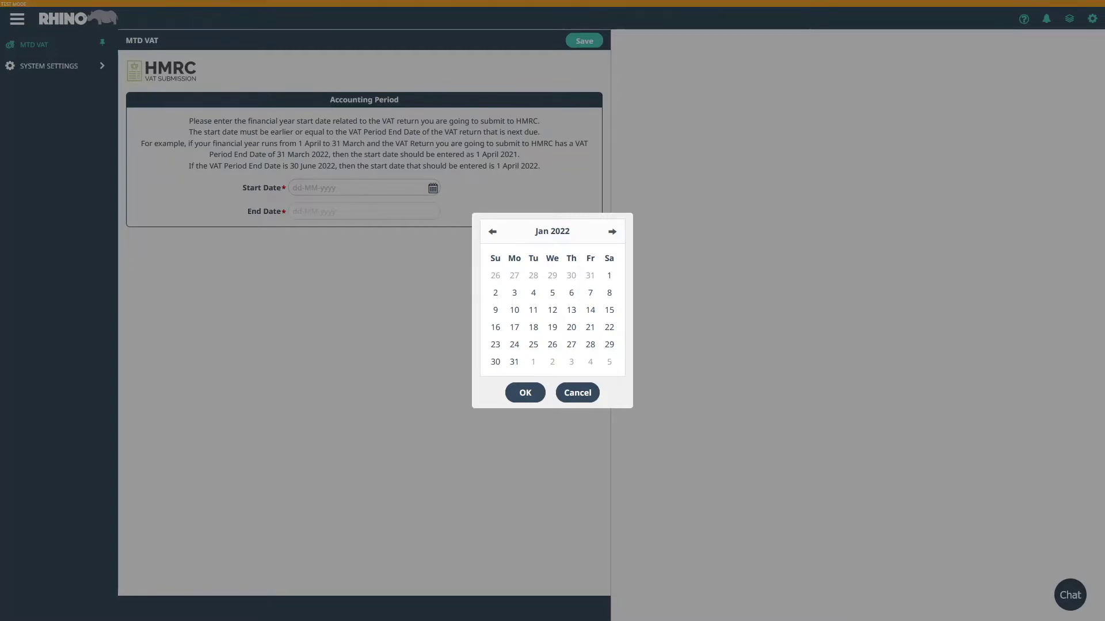
Pick 1 January 2022 as the accounting period start date and confirm it
click(609, 277)
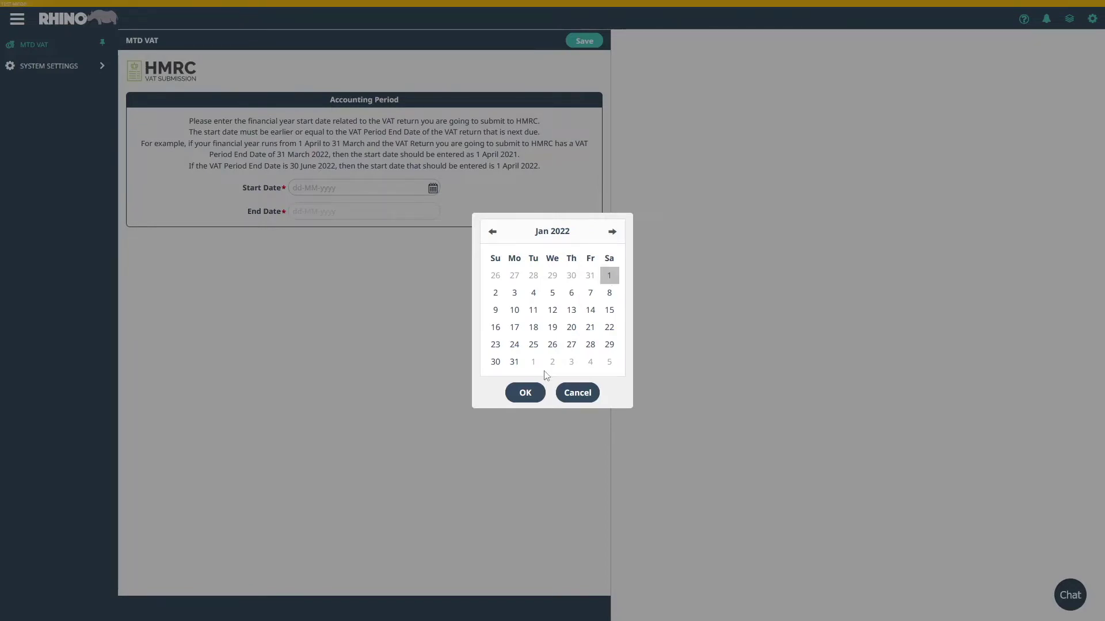
click(525, 393)
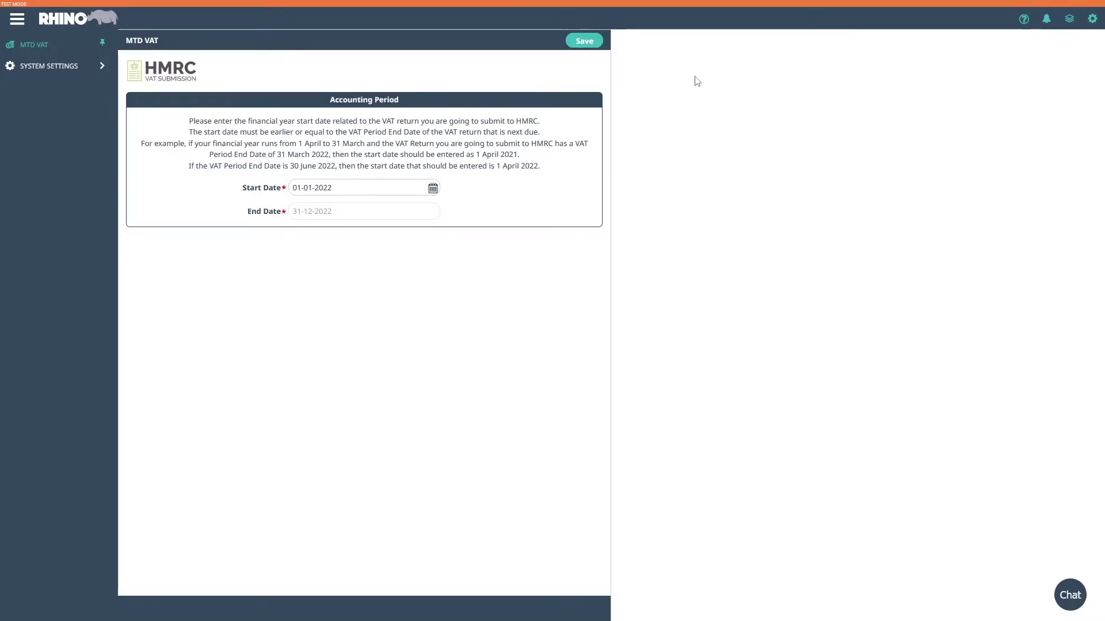
Continue past the accounting period, dismiss the missing VAT details warning and make VAT settings editable
click(585, 41)
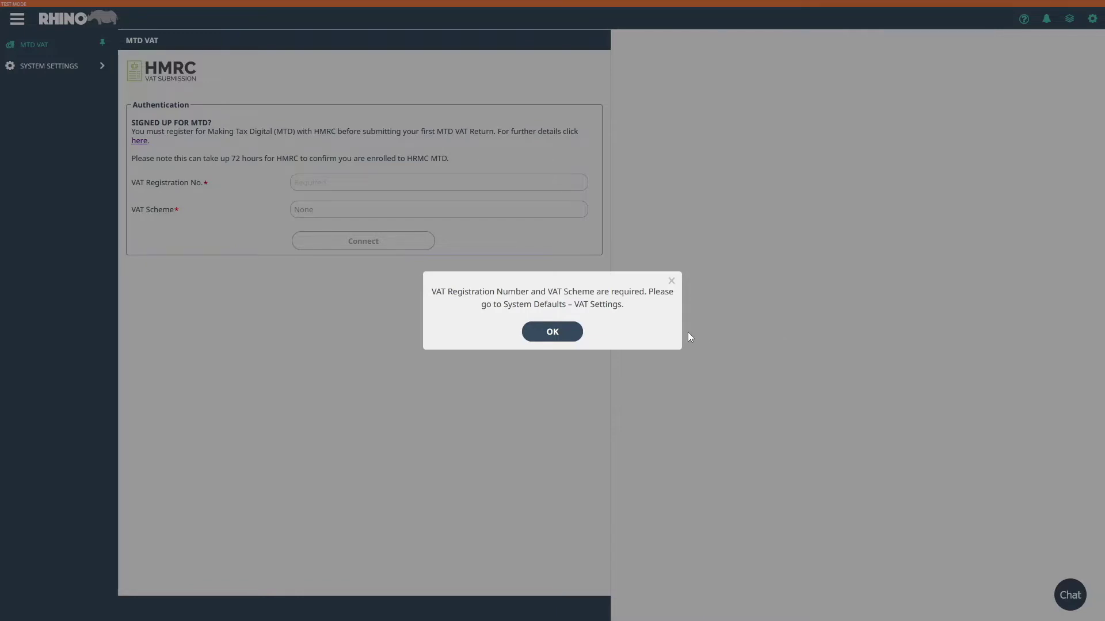
click(557, 332)
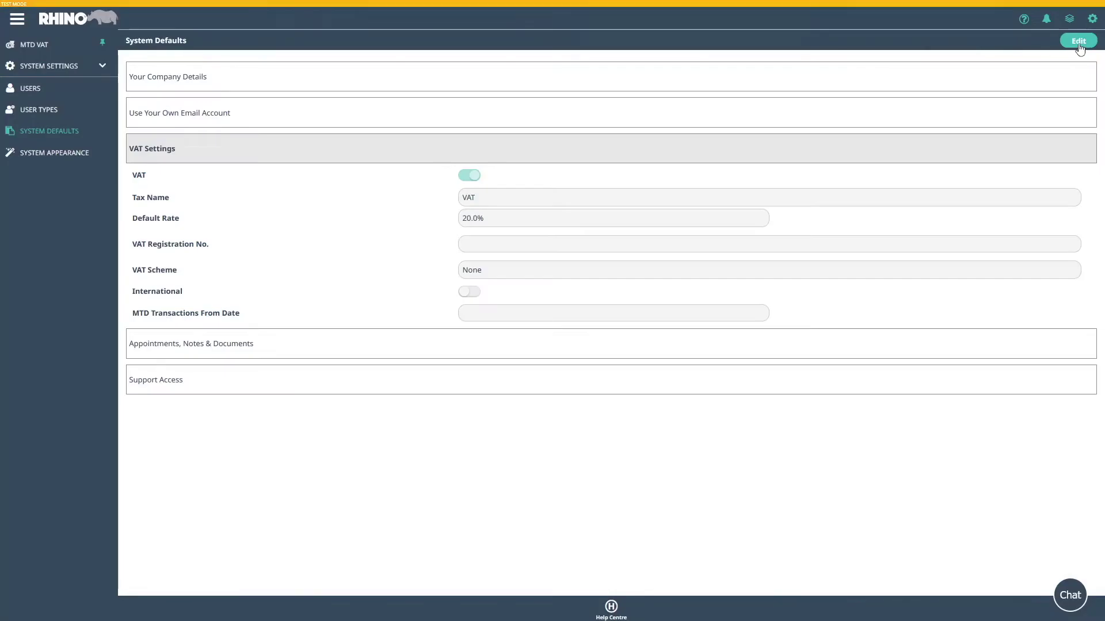
click(1078, 43)
click(489, 246)
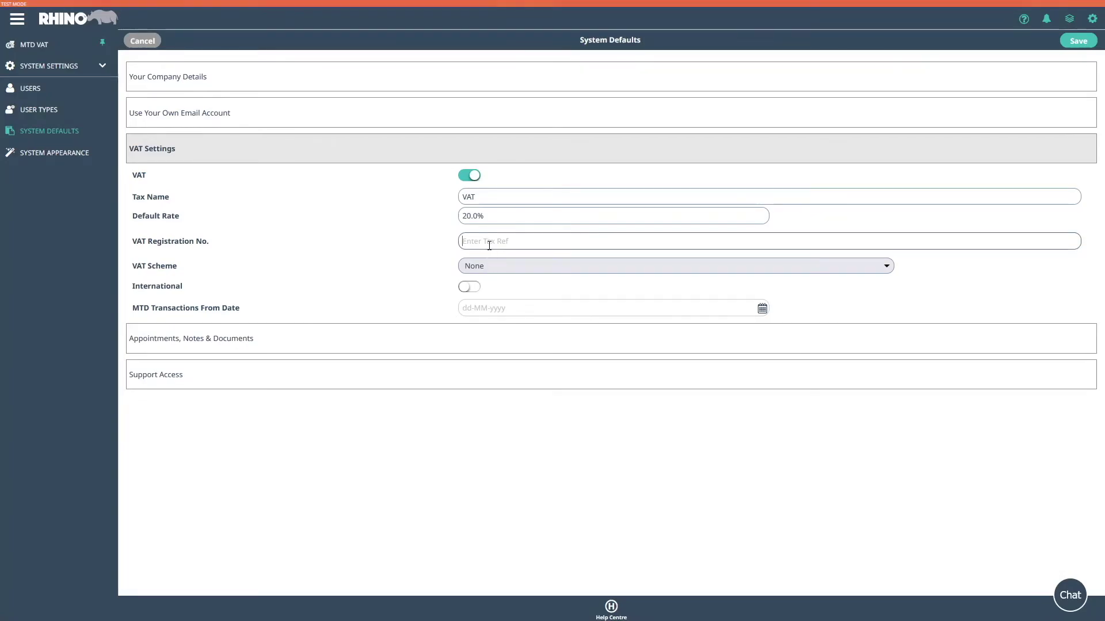
click(493, 266)
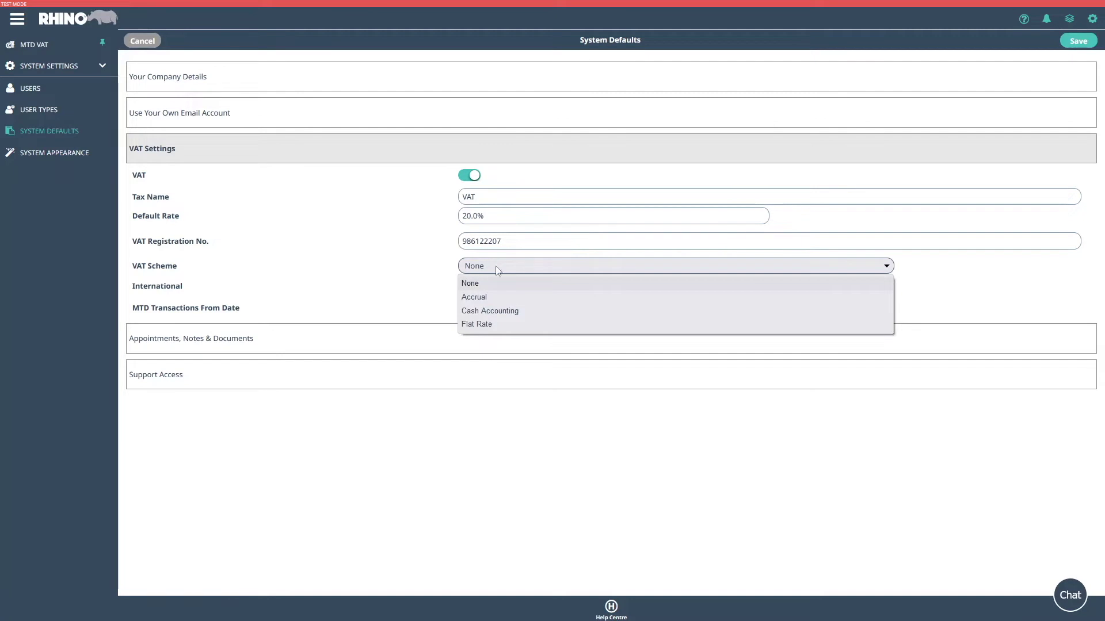
click(489, 300)
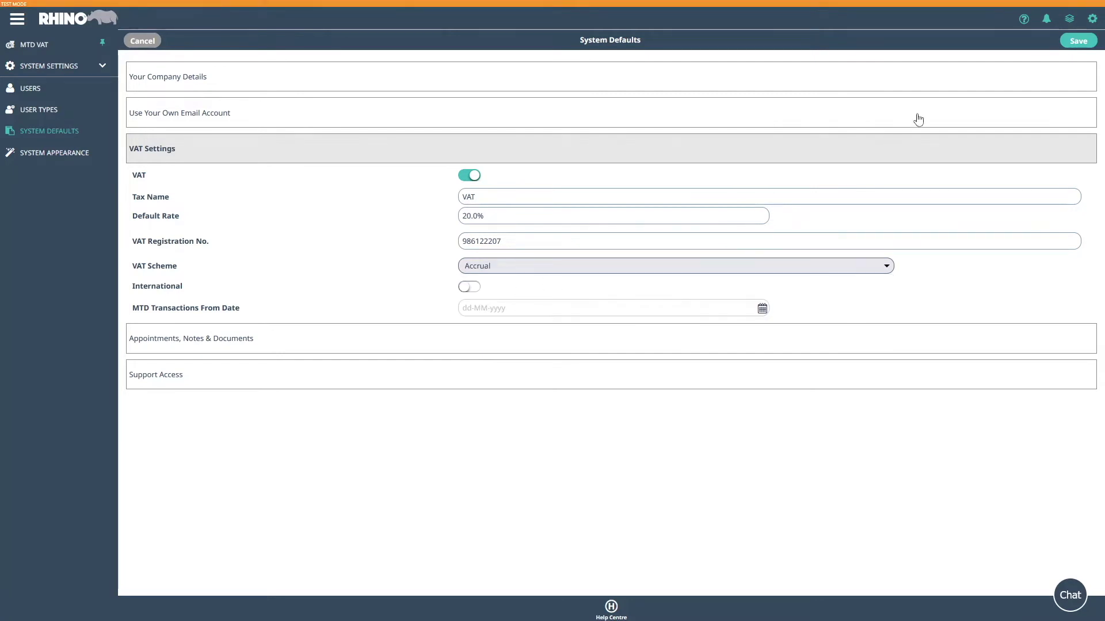
click(1080, 43)
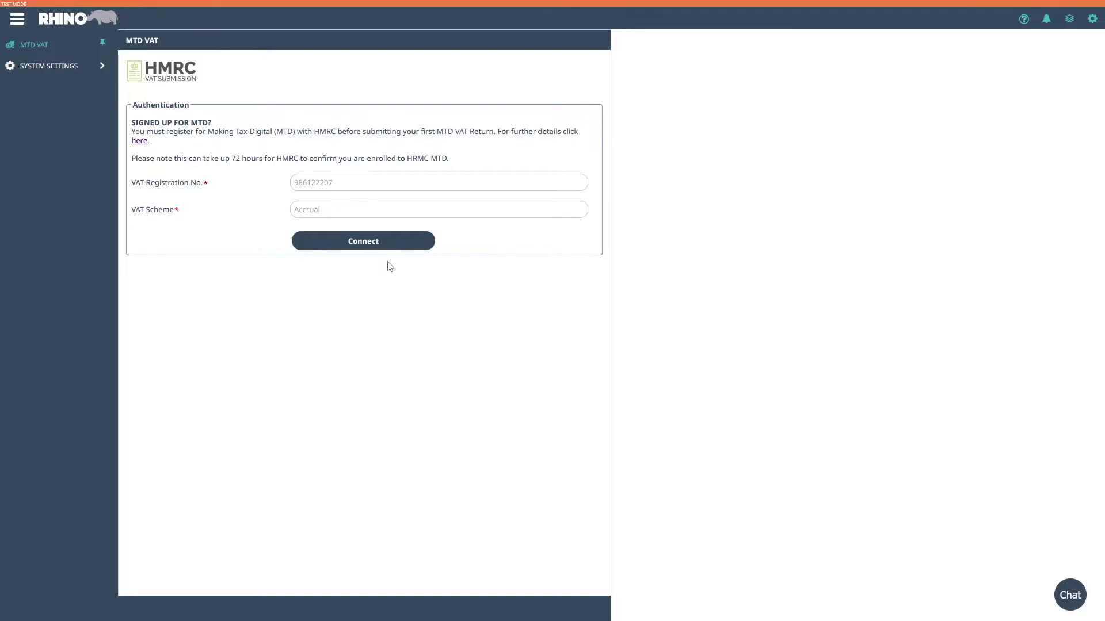
Connect Rhino to HMRC MTD and continue authorising the software on the HMRC page
click(370, 242)
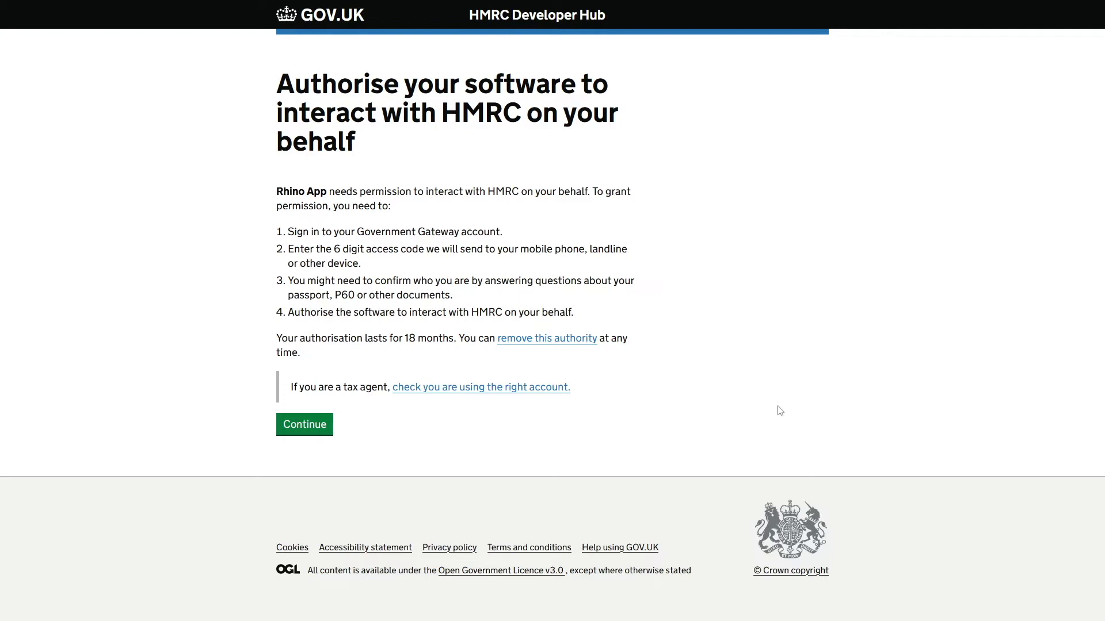
click(298, 429)
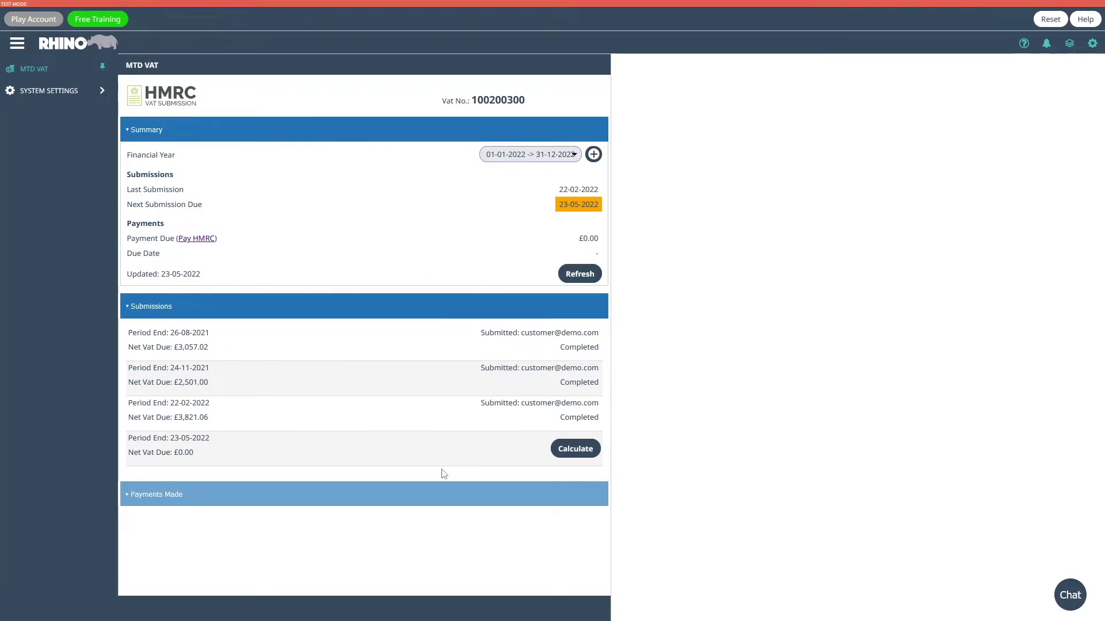
Calculate the return due 23-05-2022 and download the VAT data template from the Bridging Feature
click(576, 449)
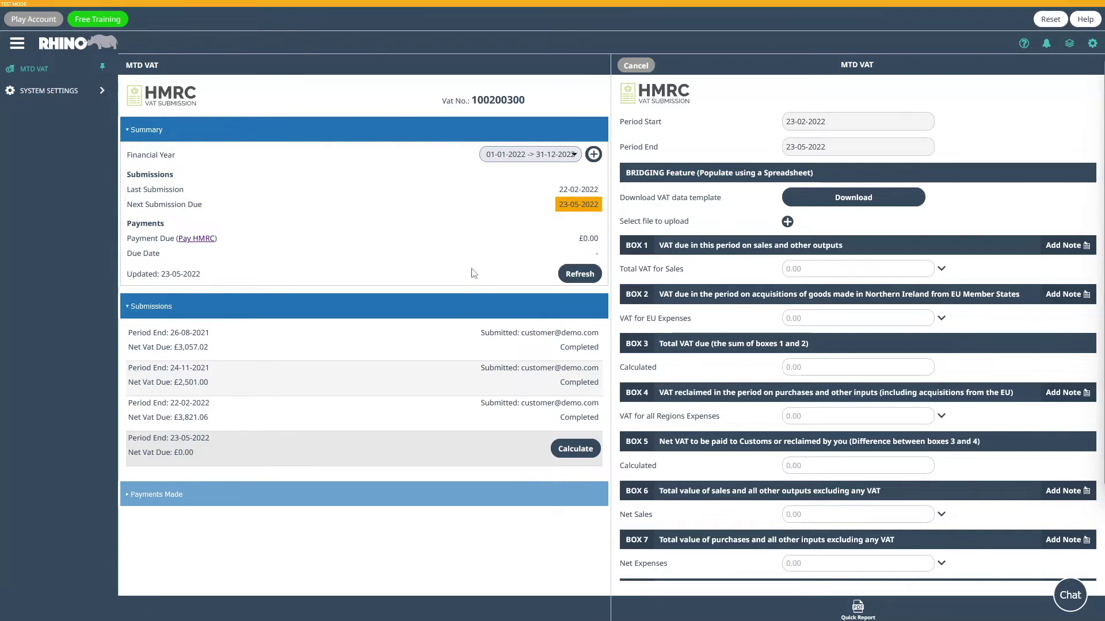
click(848, 198)
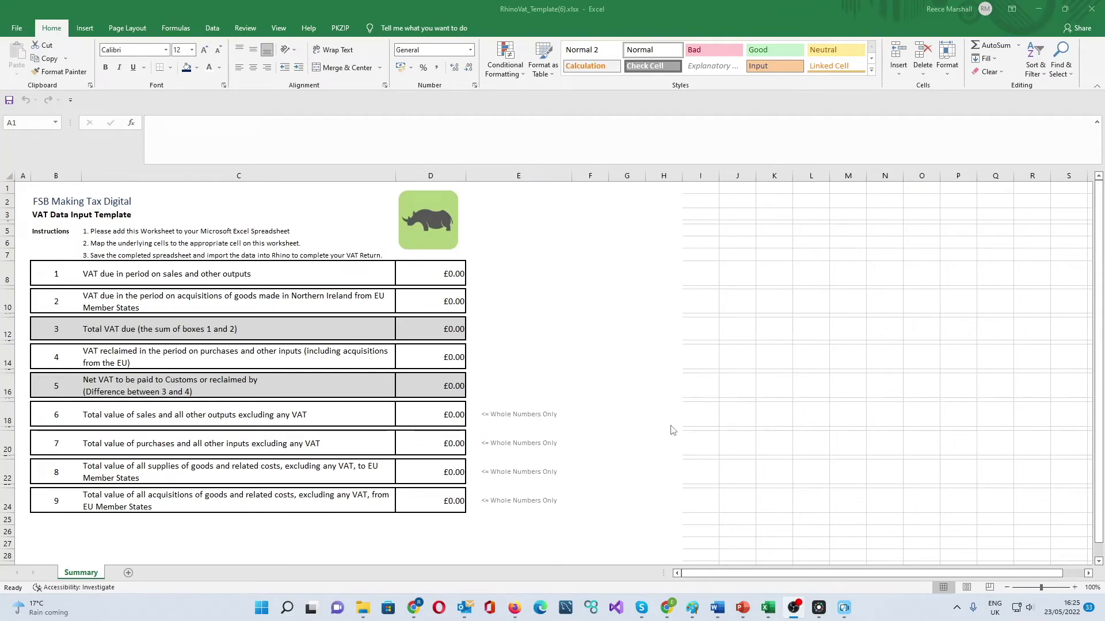
Copy the whole template sheet and add a new worksheet in the Widget Limited VAT return workbook
click(6, 177)
key(ctrl+c)
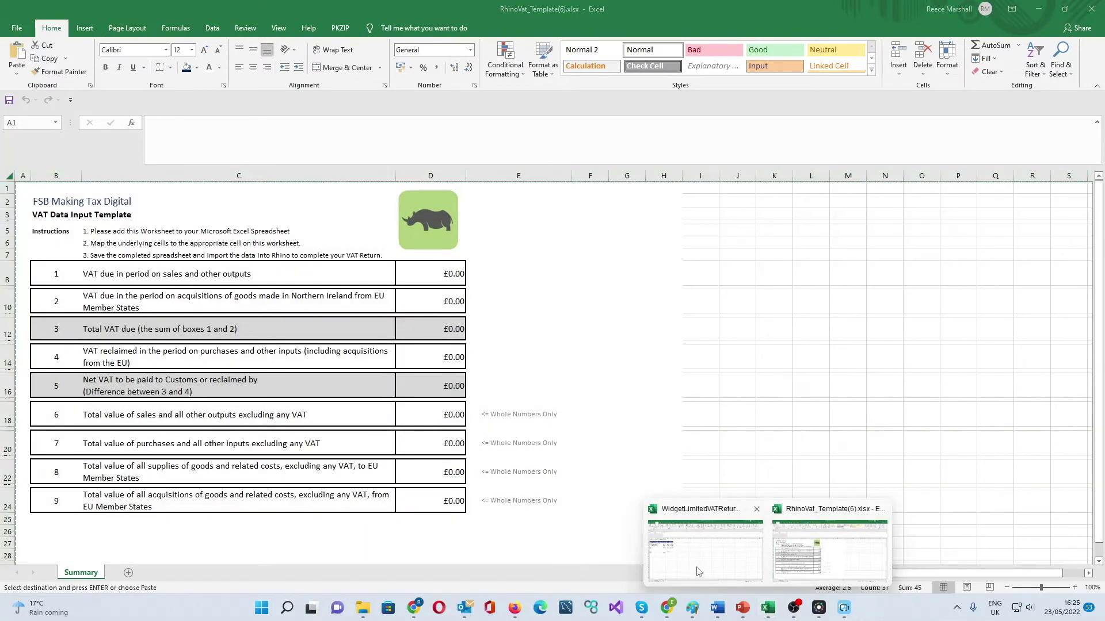
click(699, 557)
click(172, 573)
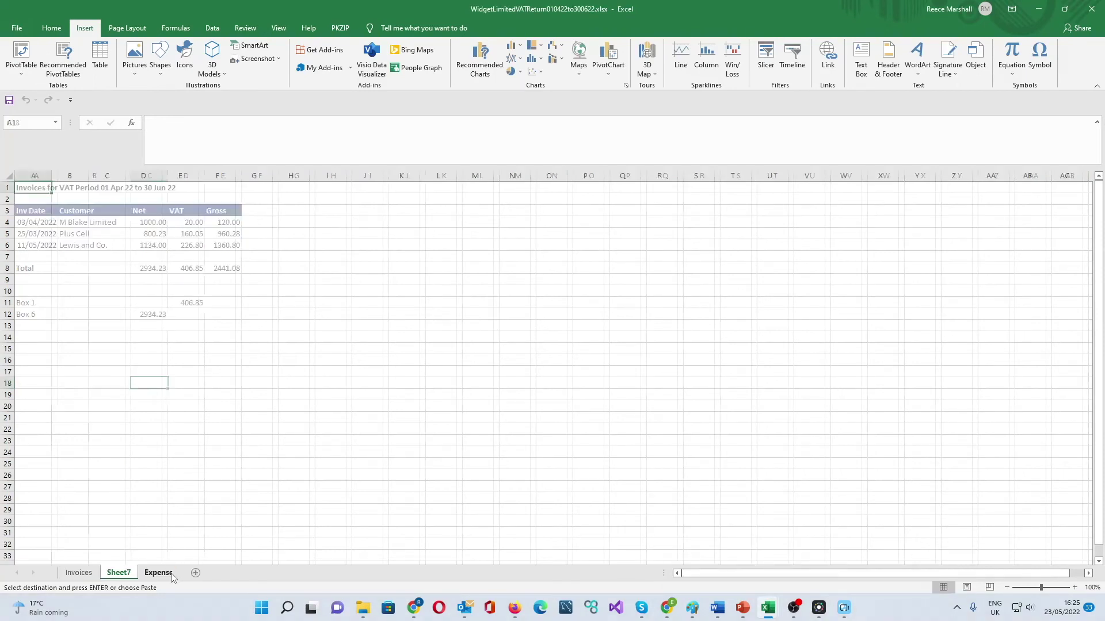
Rename the new sheet to Summary and move it to the first position
double_click(120, 573)
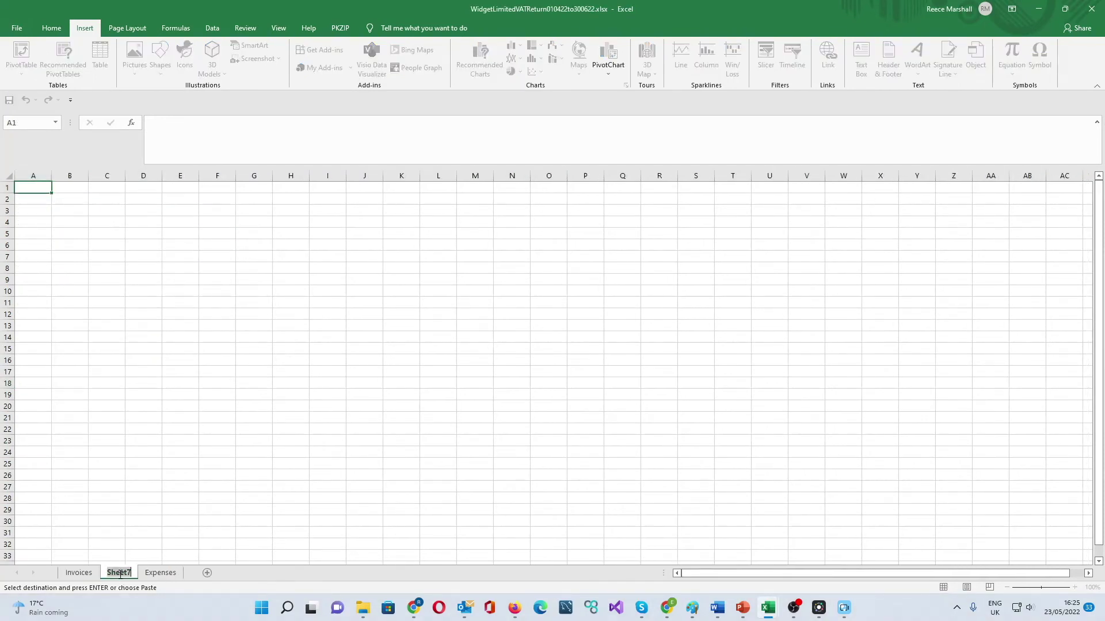
text(Summary)
click(123, 462)
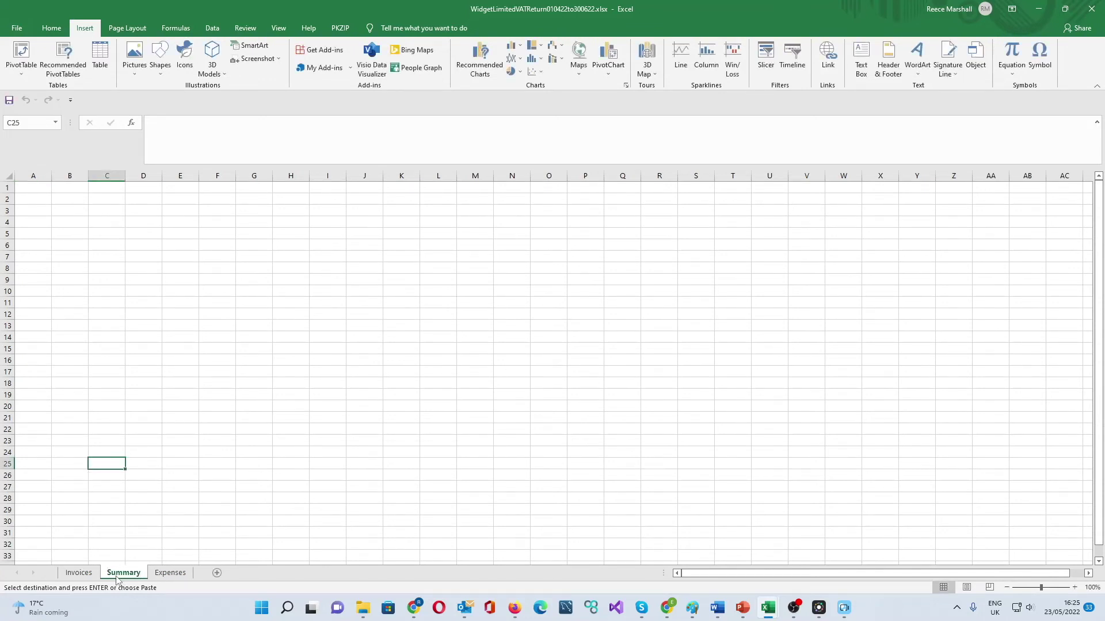
drag(119, 575, 66, 574)
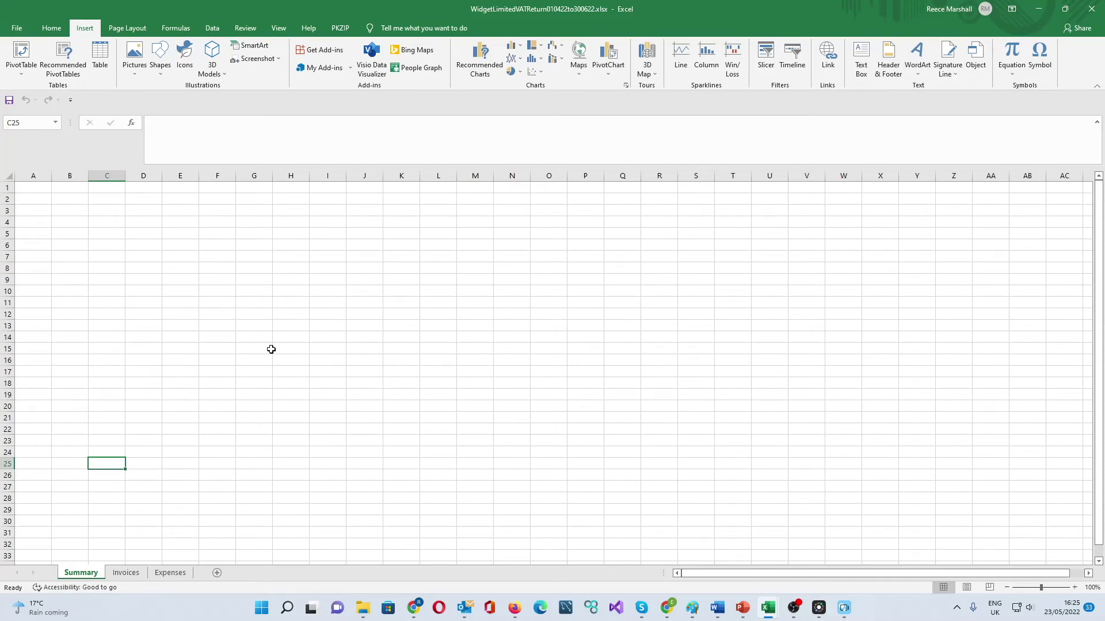
drag(271, 349, 290, 349)
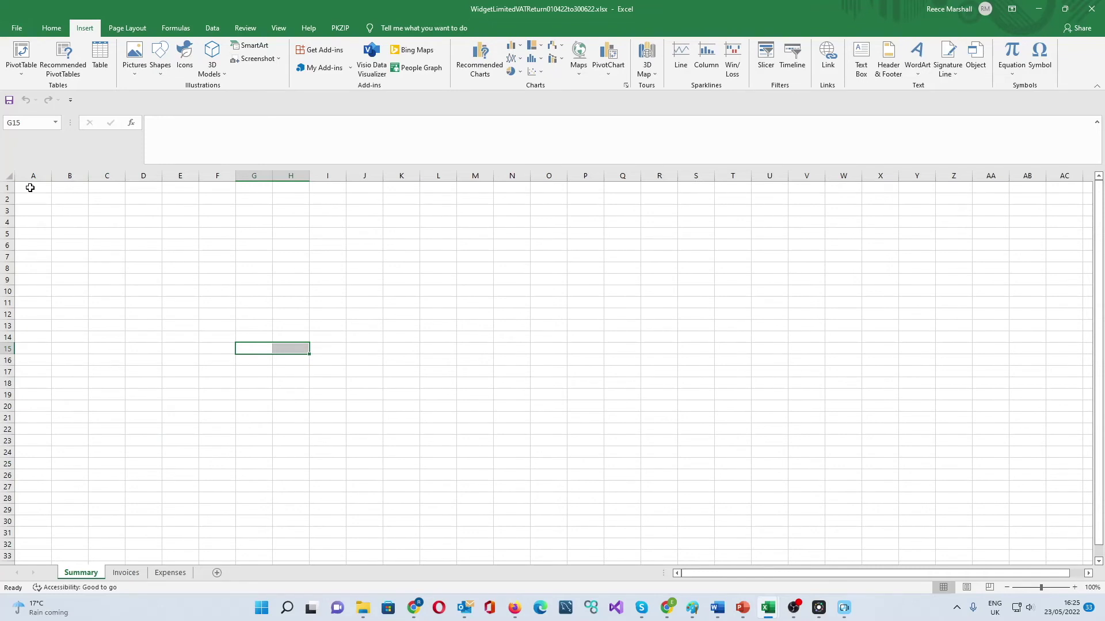
Paste the VAT template into cell A1 of the Summary sheet
click(31, 187)
key(ctrl+v)
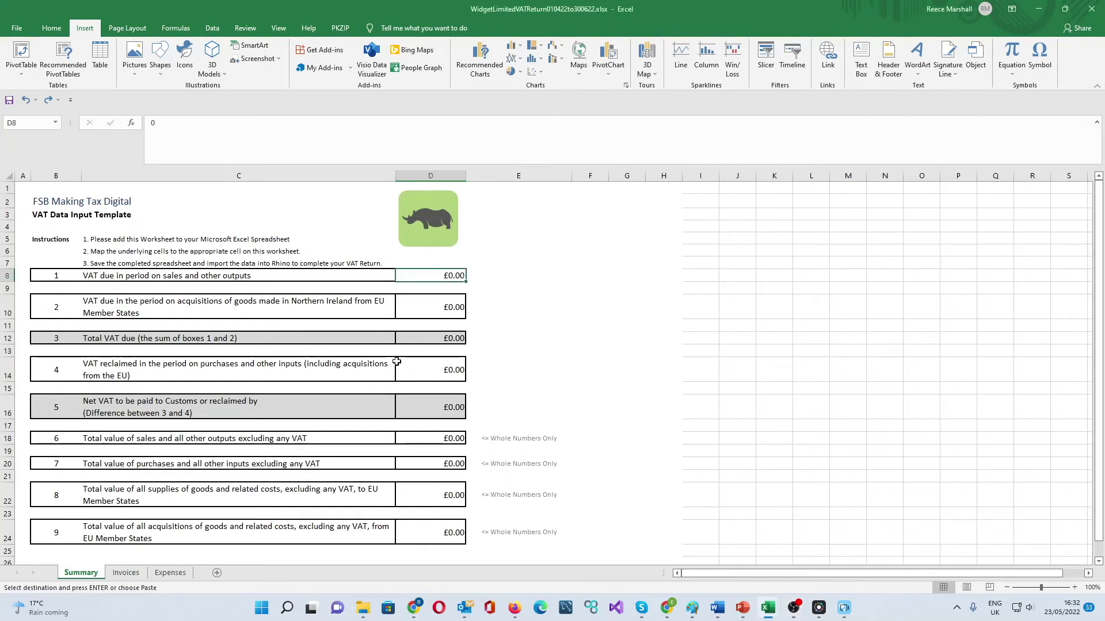
Copy the invoices' VAT total 406.85 from Invoices!D11 into the Box 1 amount on Summary
key(ctrl+Page_Down)
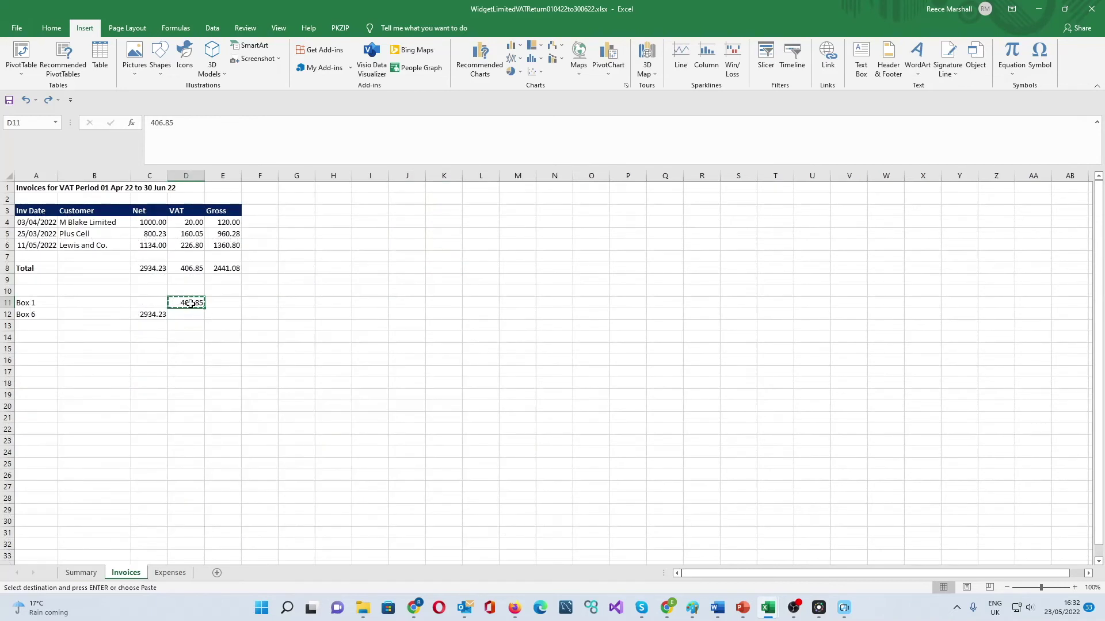
click(81, 572)
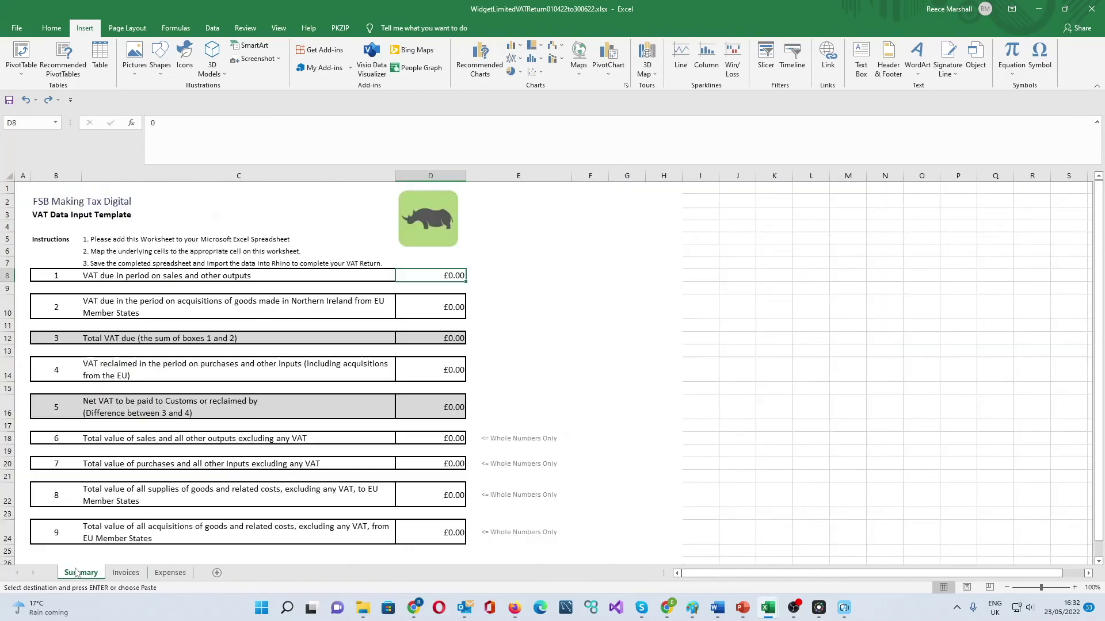
key(ctrl+Page_Down)
click(81, 572)
key(ctrl+v)
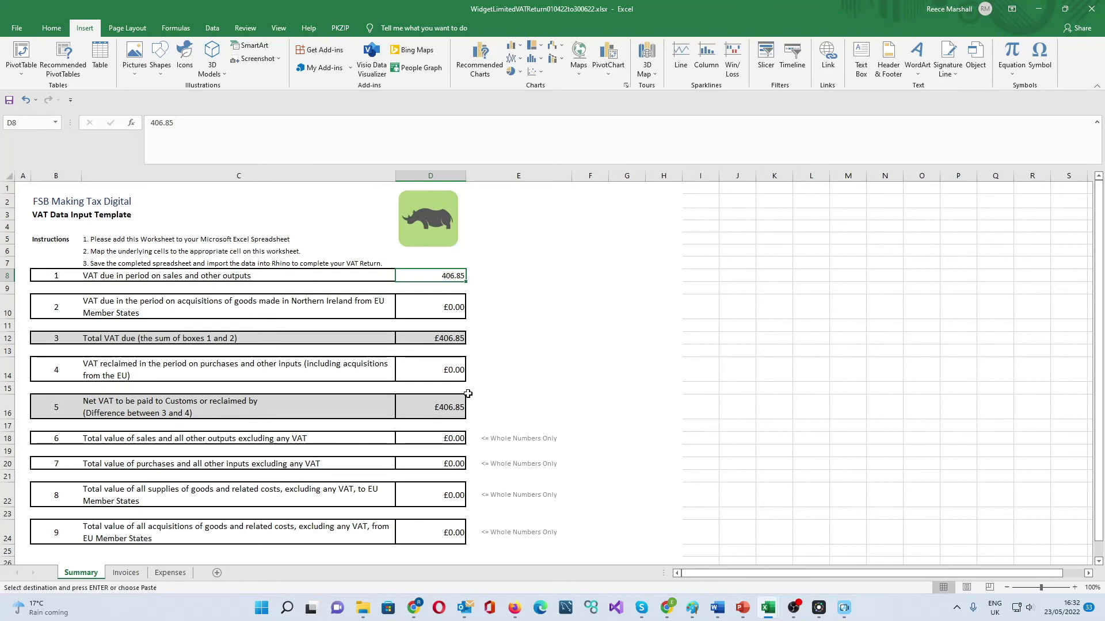
Upload the WidgetLimitedVATReturn spreadsheet so Box 1's adjustment shows 406.85, and acknowledge the import
click(446, 441)
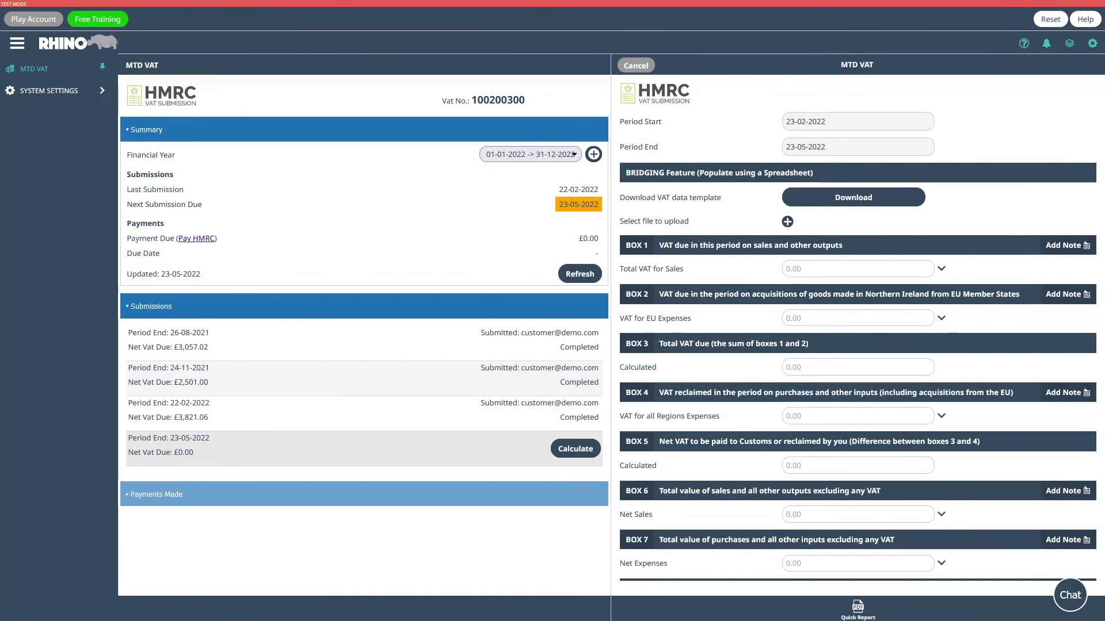
click(787, 223)
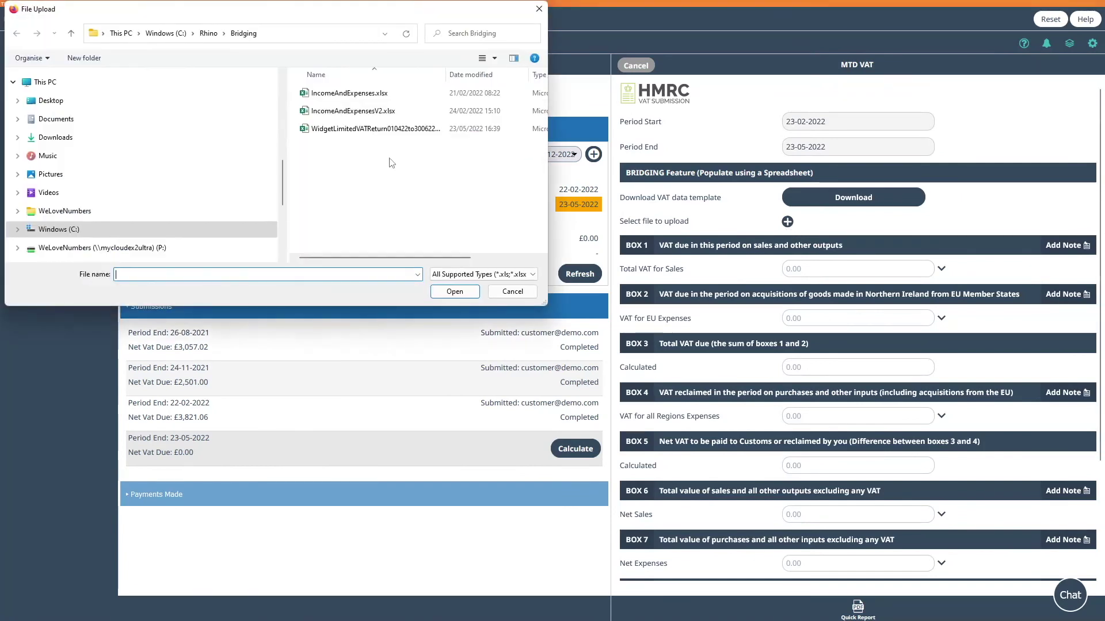
click(375, 129)
click(451, 292)
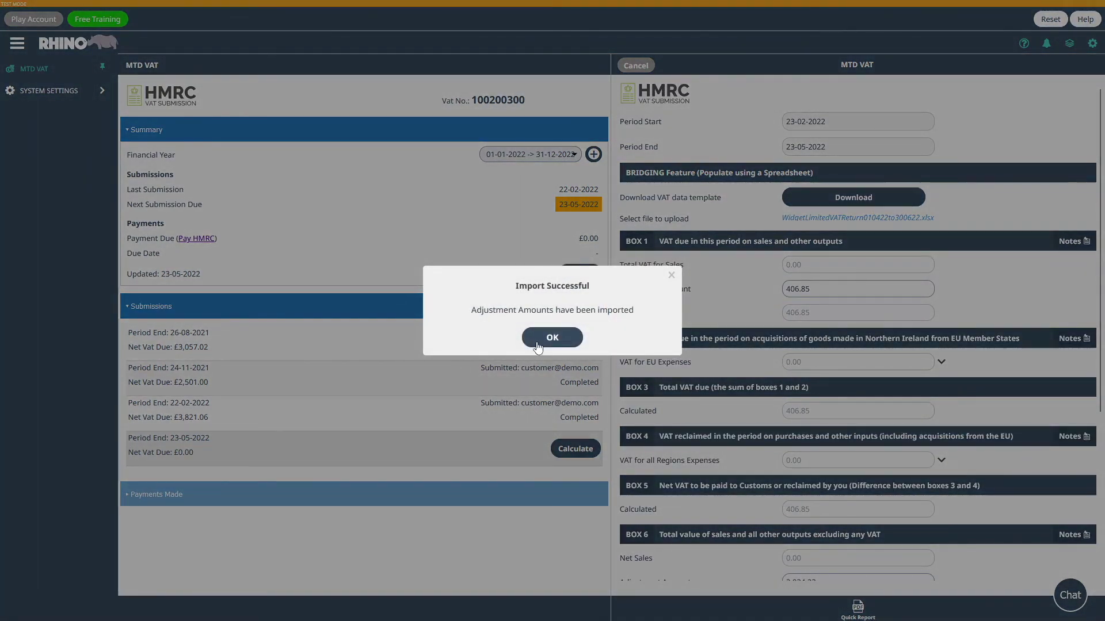
click(537, 344)
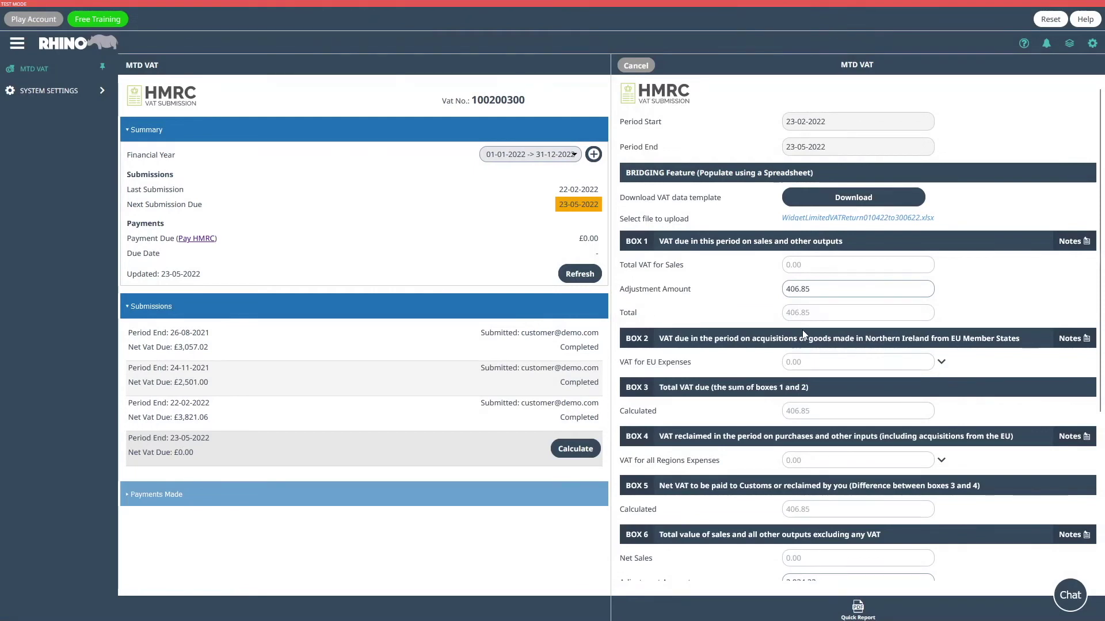
scroll(867, 374, down, 3)
scroll(867, 373, down, 2)
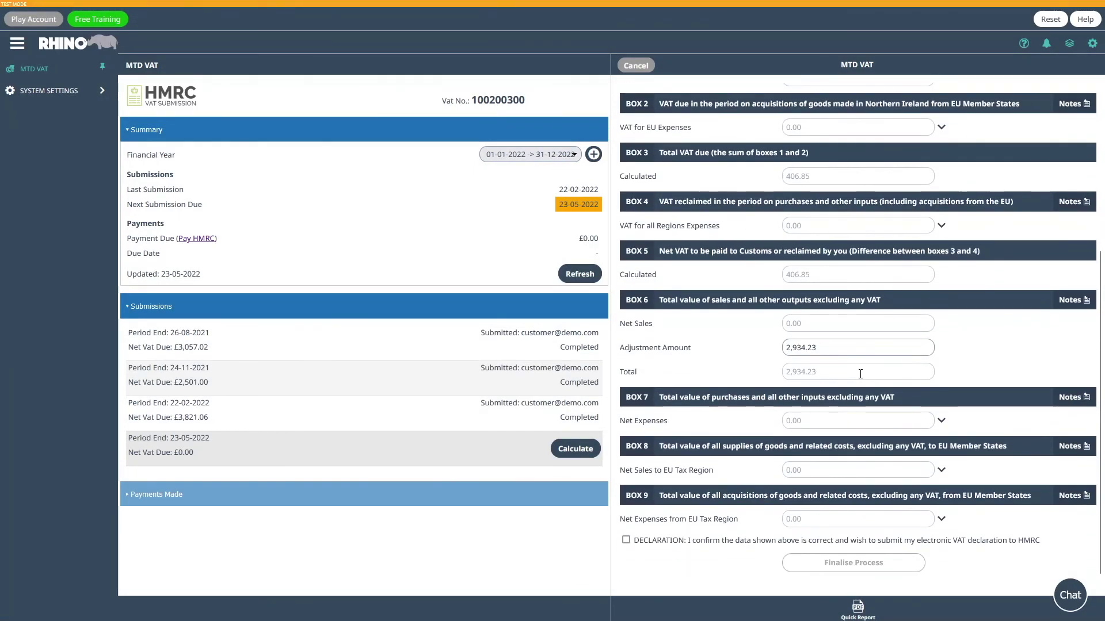
Tick the DECLARATION checkbox confirming the VAT return data is correct
click(626, 540)
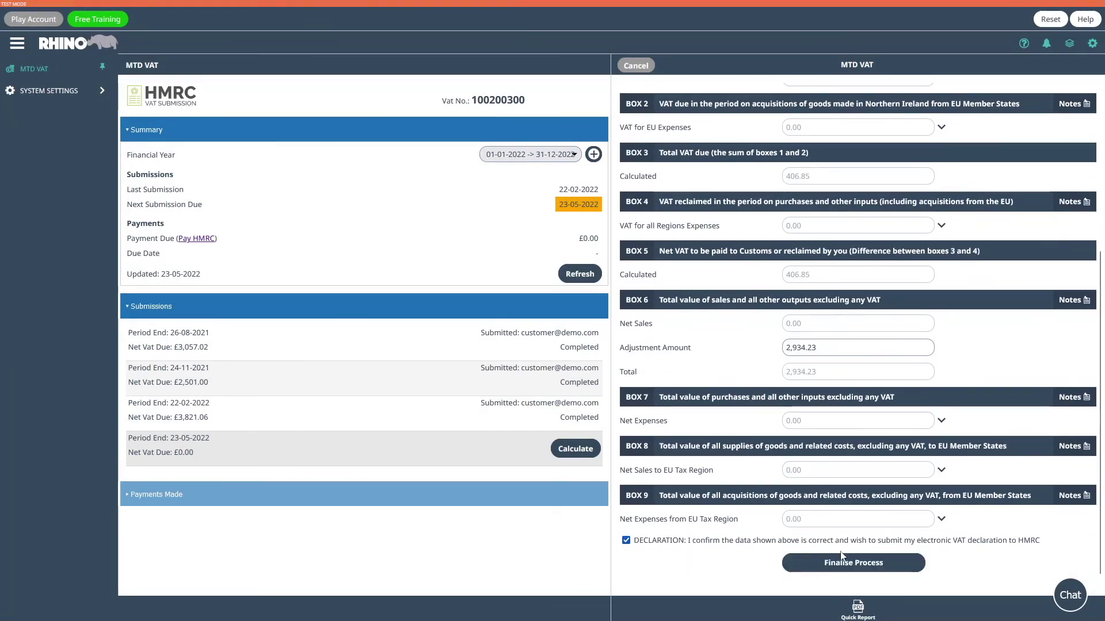